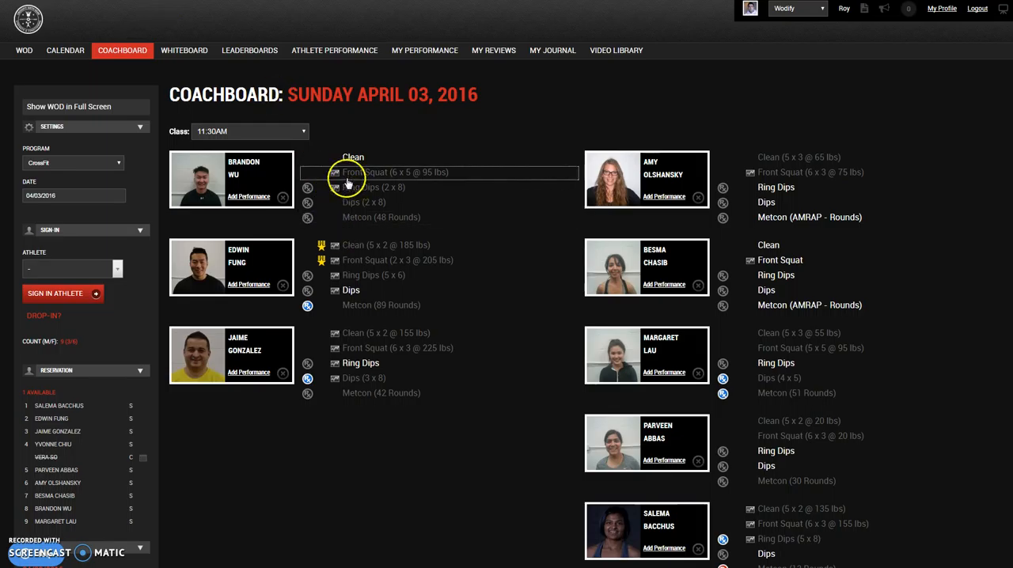
Step: Add a Weightlifting performance with the component Weighted Dips (CrossFit Sixth Gear) to the first male athlete
left_click(249, 196)
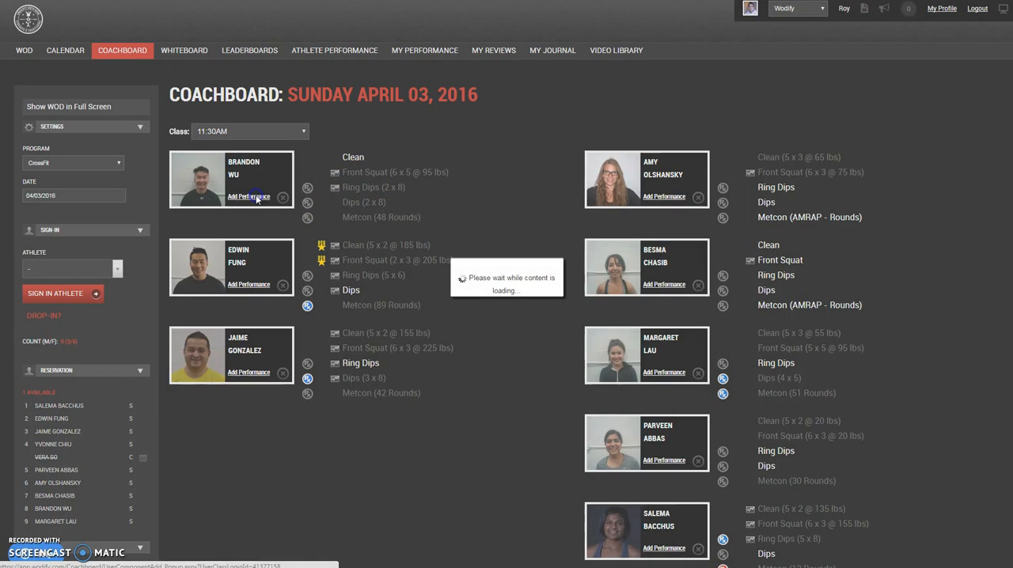
left_click(490, 184)
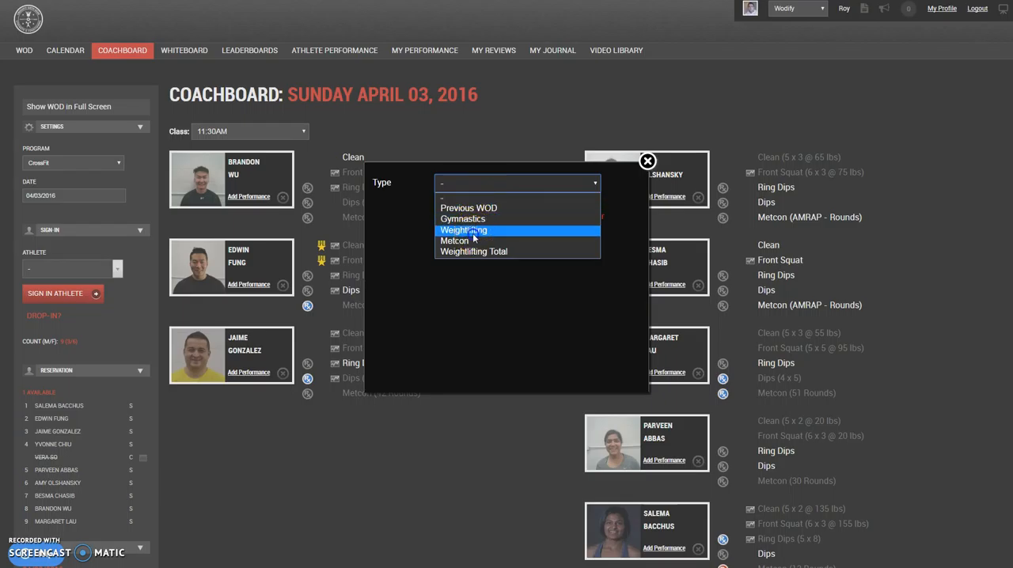
left_click(473, 230)
left_click(458, 208)
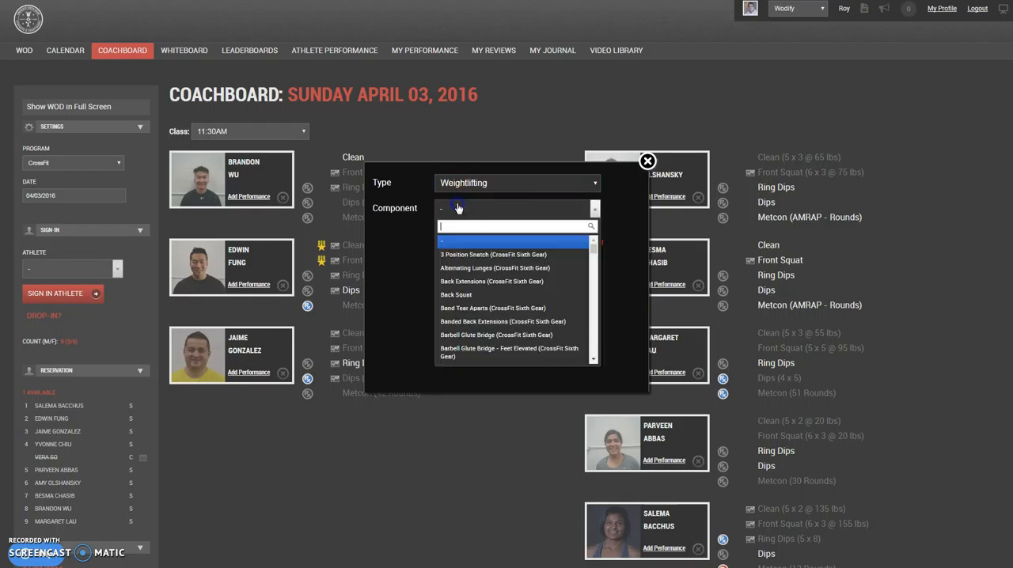
type("wei")
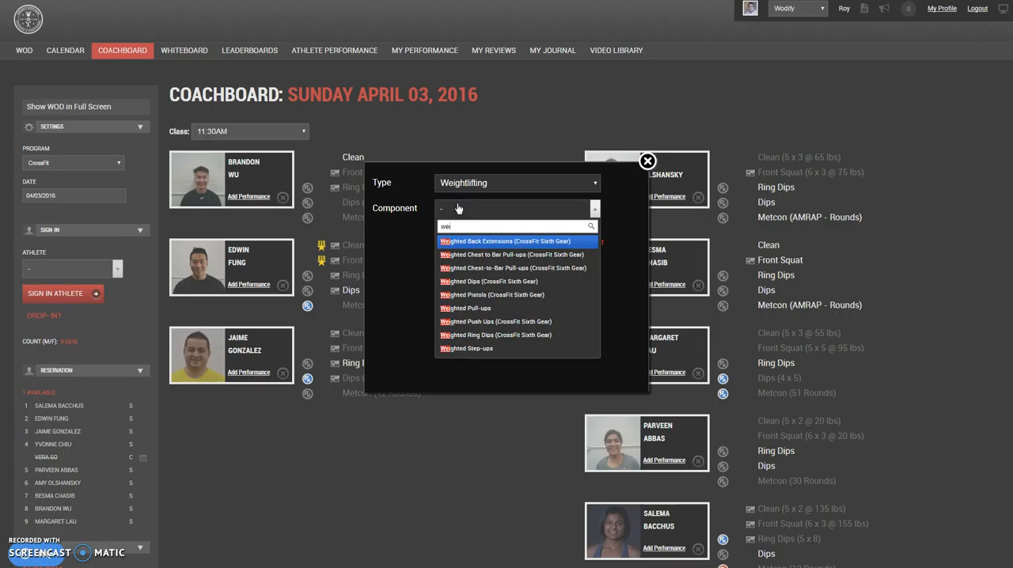
left_click(476, 282)
left_click(462, 246)
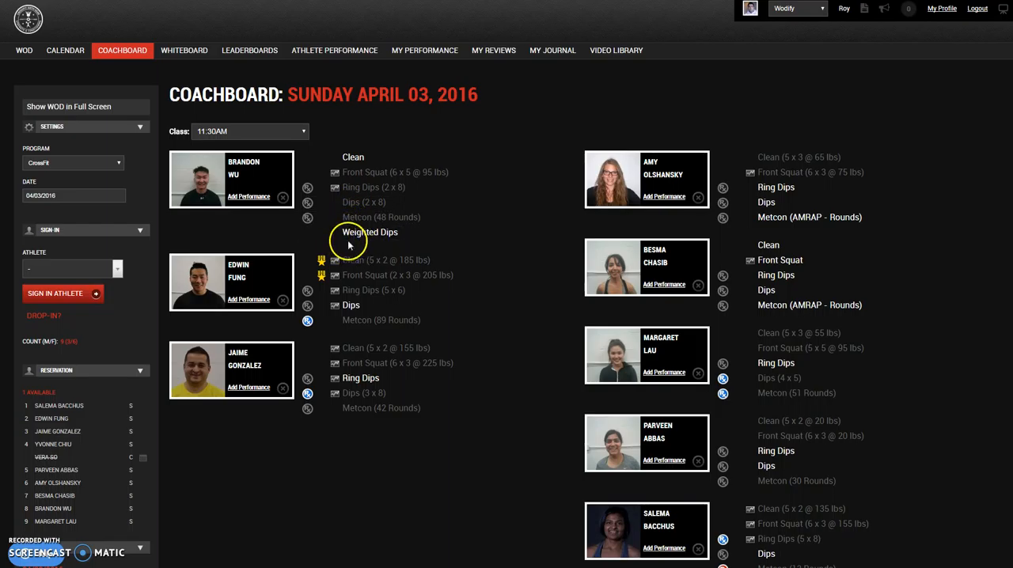
Step: Draft a Weighted Dips score of 4 sets of 5 reps at 25 lbs for the first male athlete and discard it
left_click(354, 237)
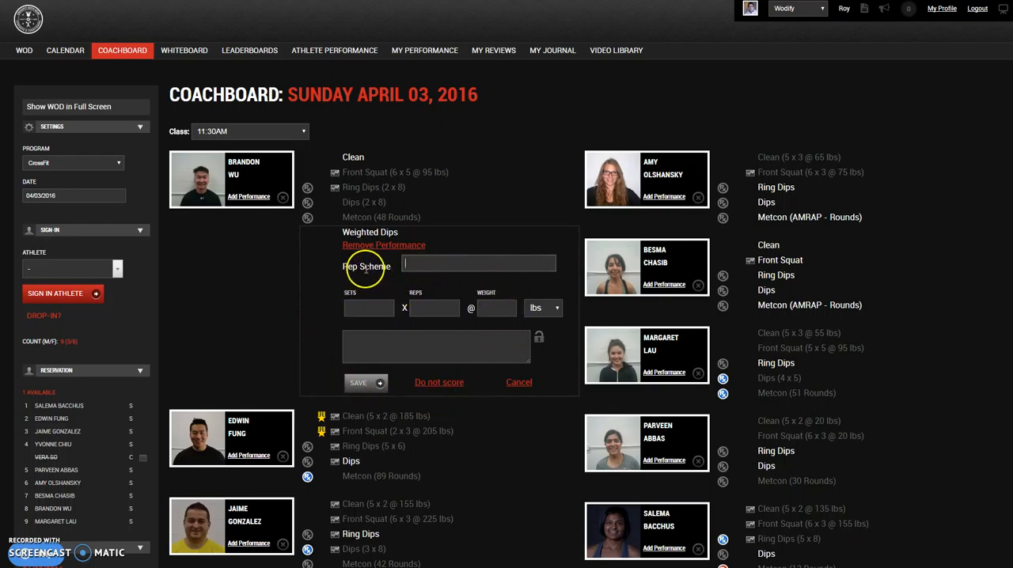
left_click(406, 262)
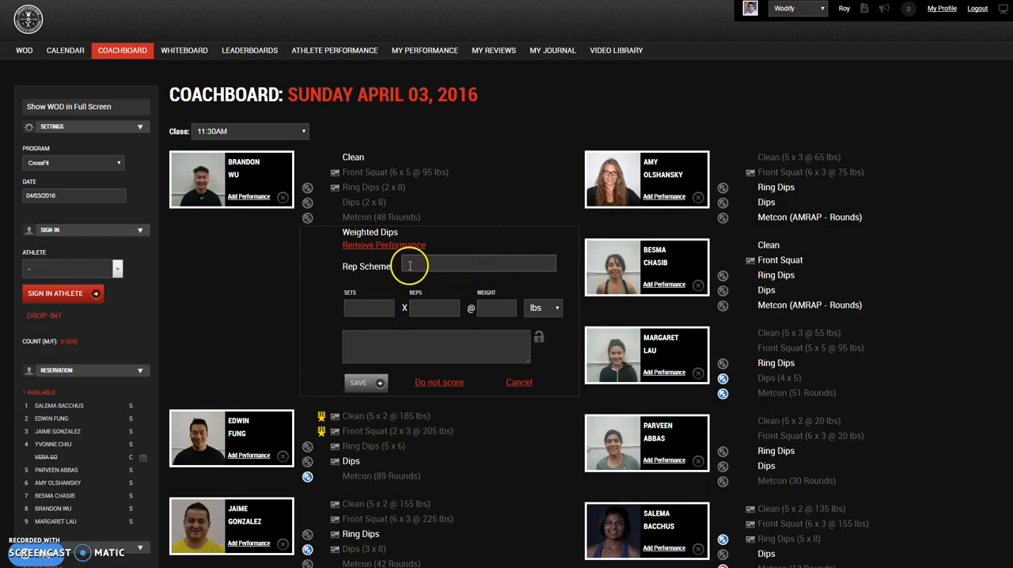
left_click(377, 310)
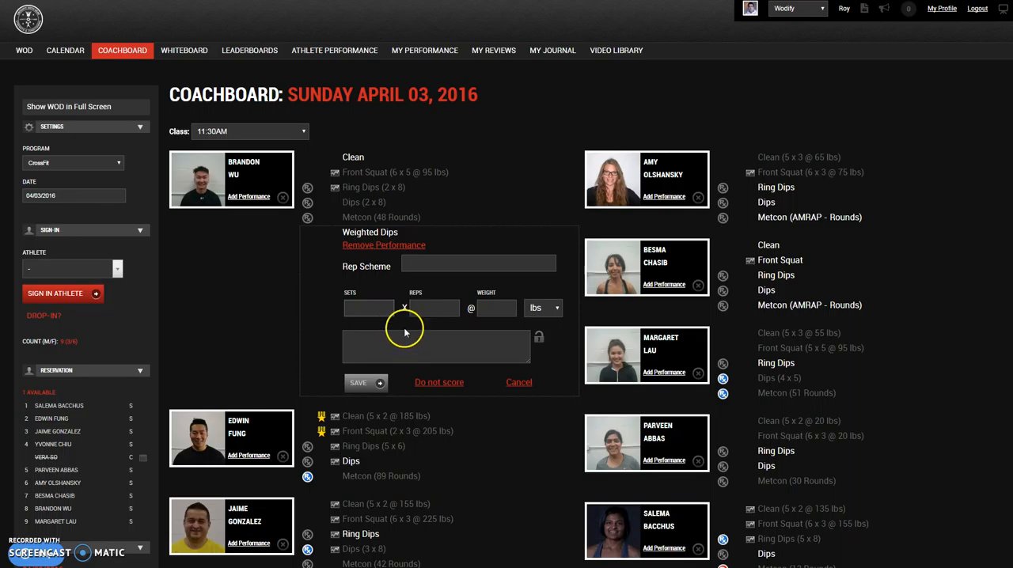
type("4")
left_click(437, 313)
type("5")
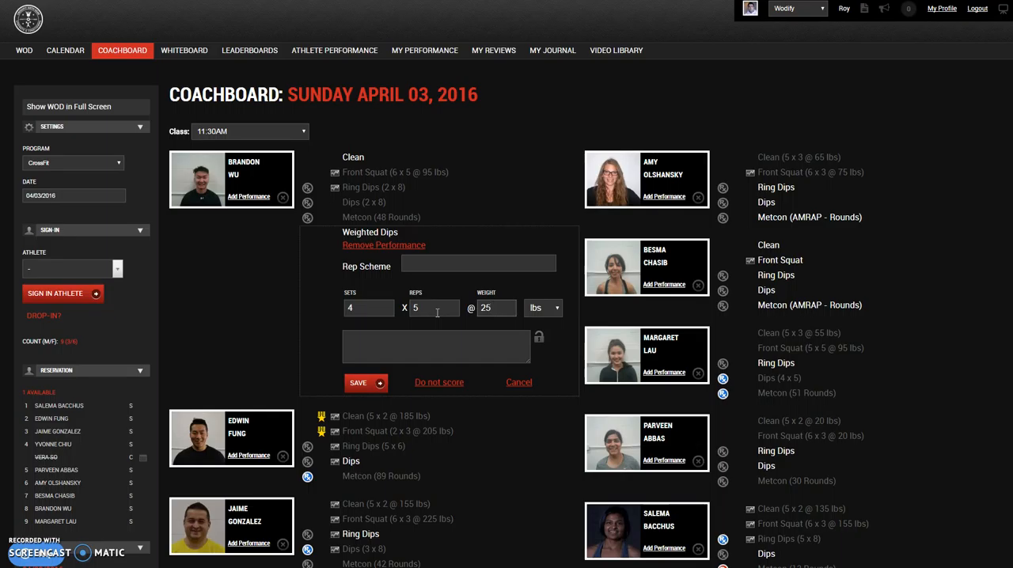
left_click(516, 384)
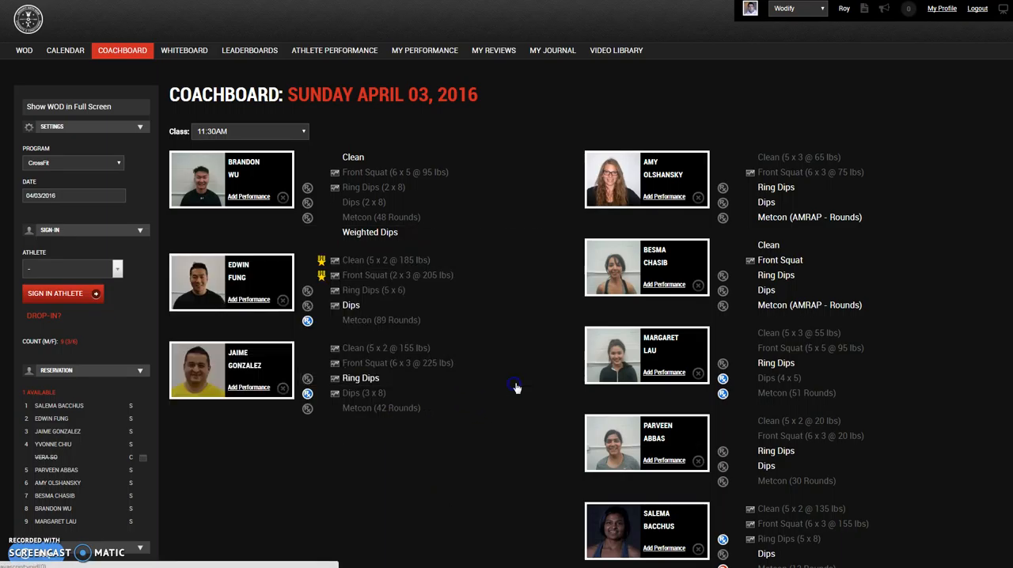
Step: Check the prescribed Ring Dips, keep the first male athlete's score at 2 sets of 8 reps, mark it Rx and save
left_click(379, 190)
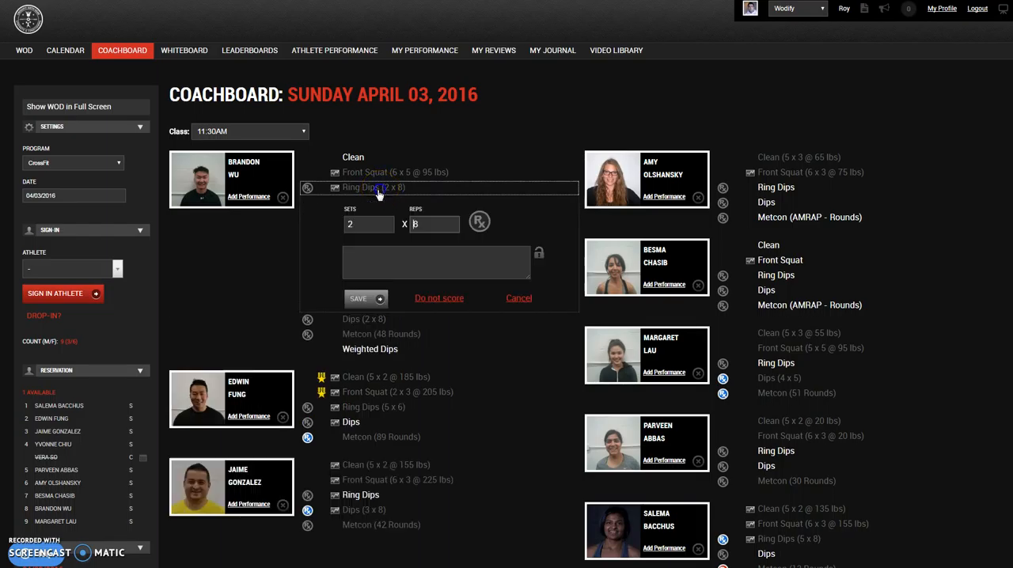
left_click(378, 228)
left_click(422, 225)
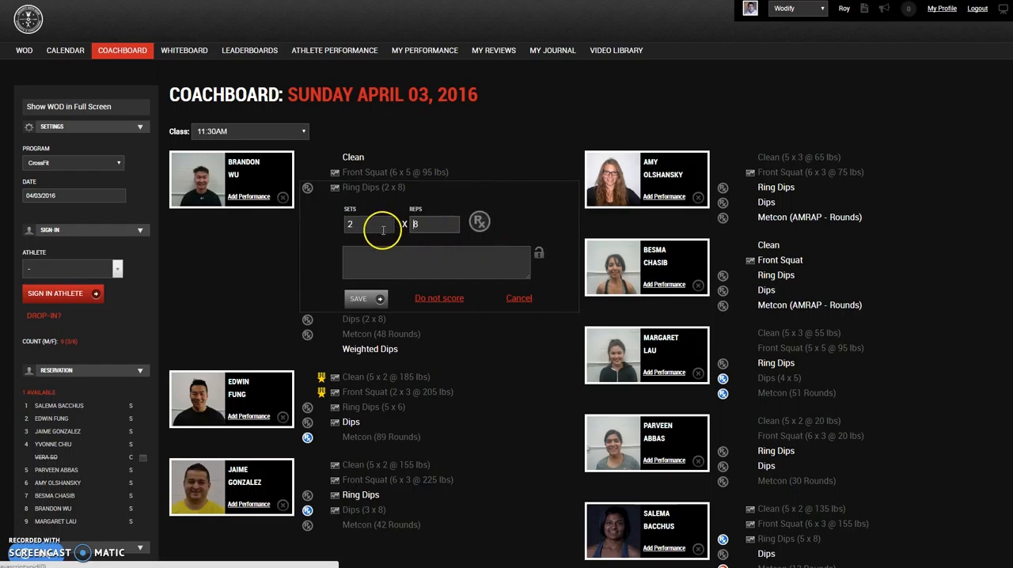
left_click_drag(363, 221, 333, 225)
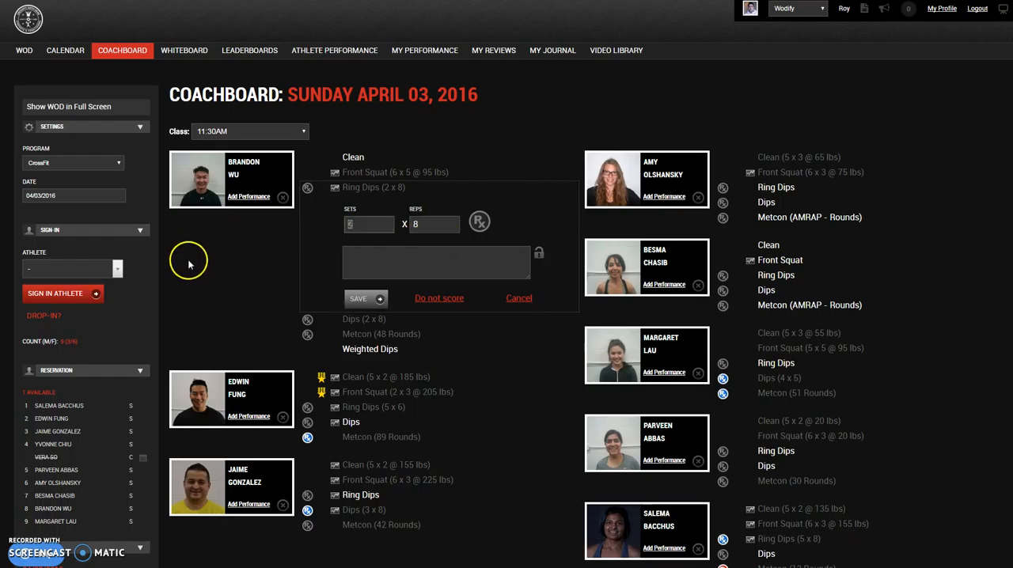
scroll(151, 309, "down", 4)
scroll(83, 435, "down", 2)
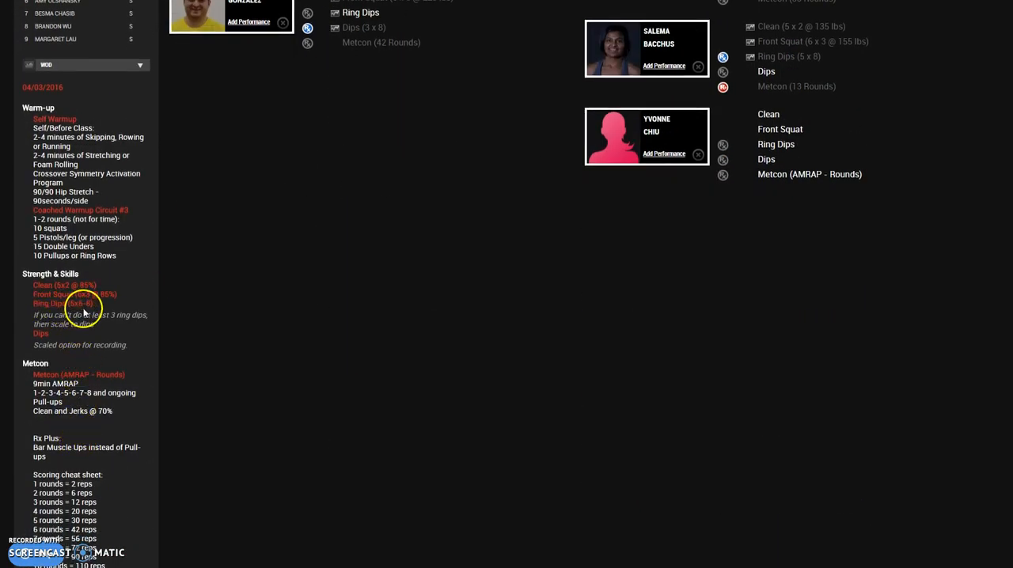
scroll(198, 368, "up", 6)
left_click(365, 224)
type("2")
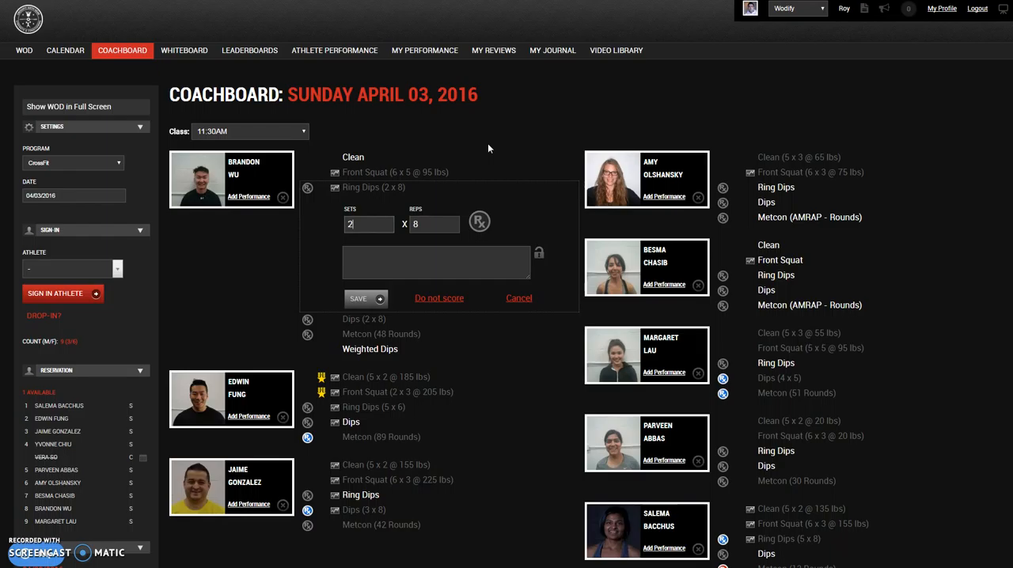
left_click(481, 224)
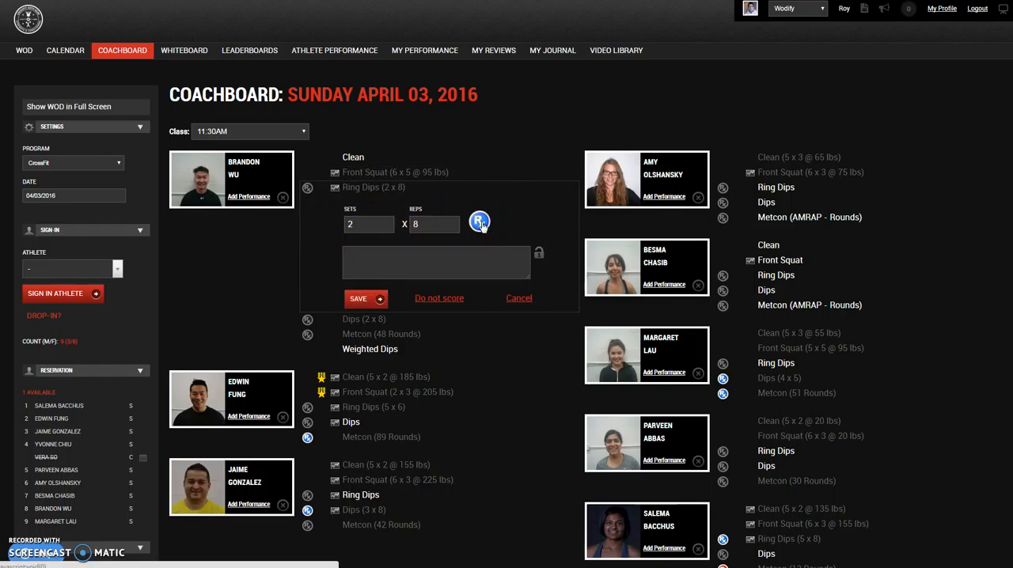
left_click(366, 294)
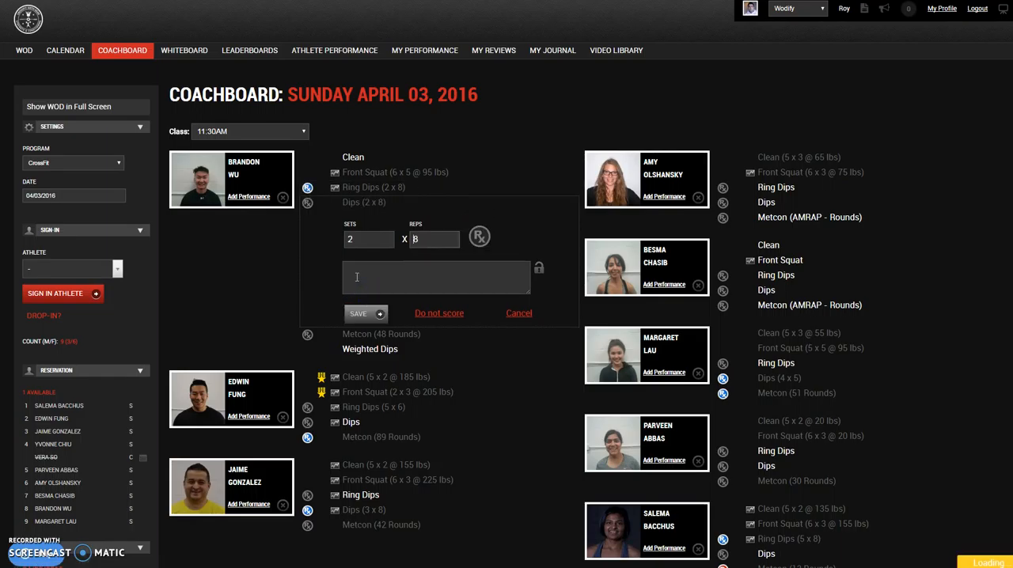
Step: Mark the second male athlete's Ring Dips score (5 x 6) as Rx and save it
left_click(376, 407)
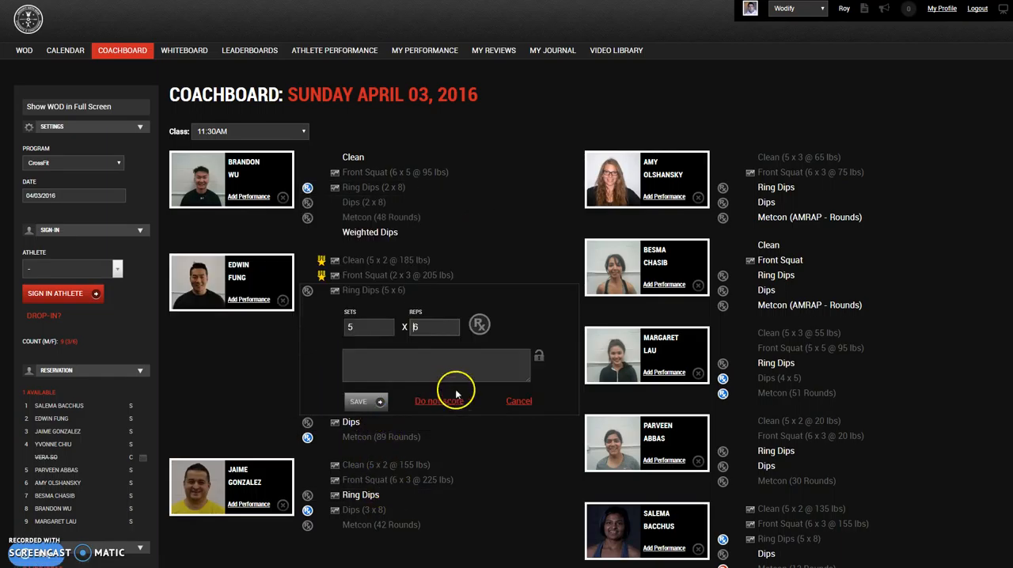
left_click(478, 331)
left_click(368, 402)
Step: Open the third male athlete's Dips score (3 x 8) to examine its comment and Rx setting
scroll(479, 427, "down", 1)
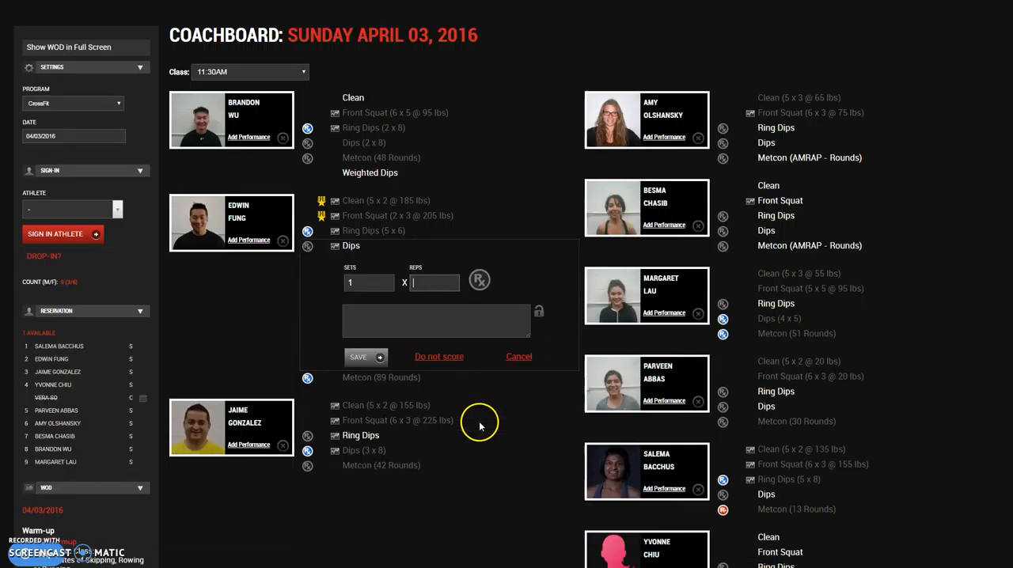
scroll(480, 428, "down", 2)
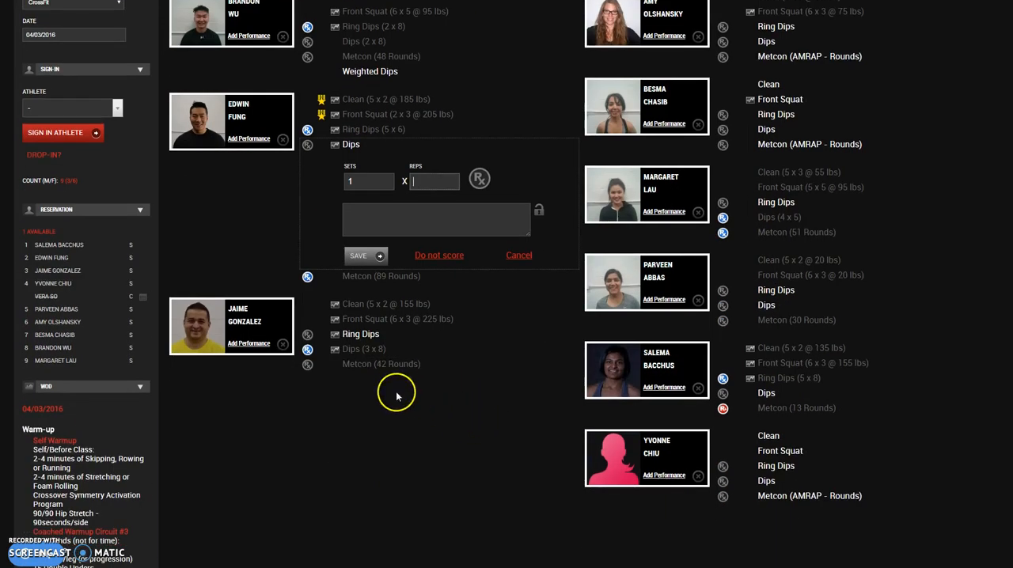
left_click(359, 350)
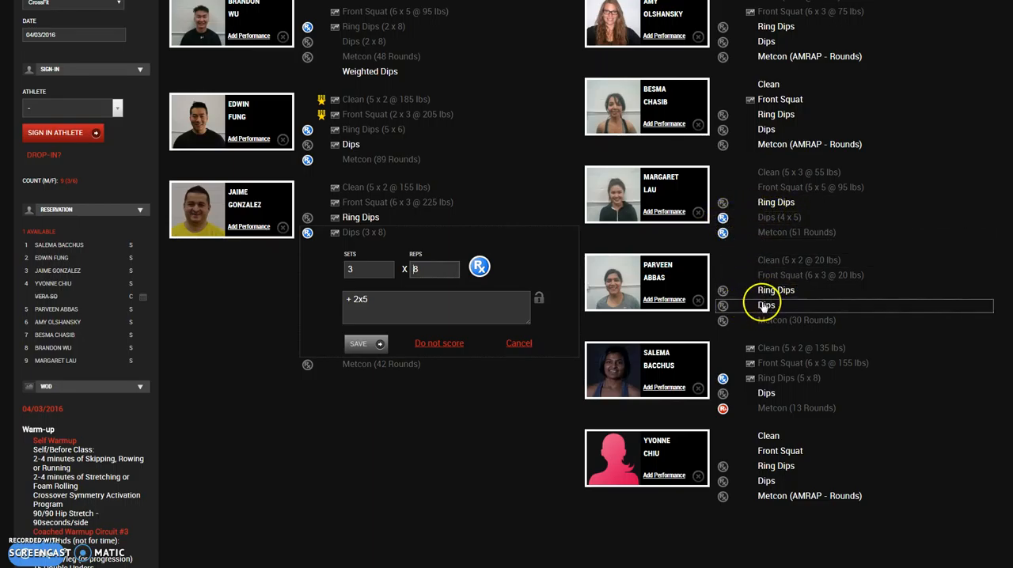
Step: Draft a Dips score of 4 sets of 5 reps for the first female athlete
scroll(764, 309, "up", 1)
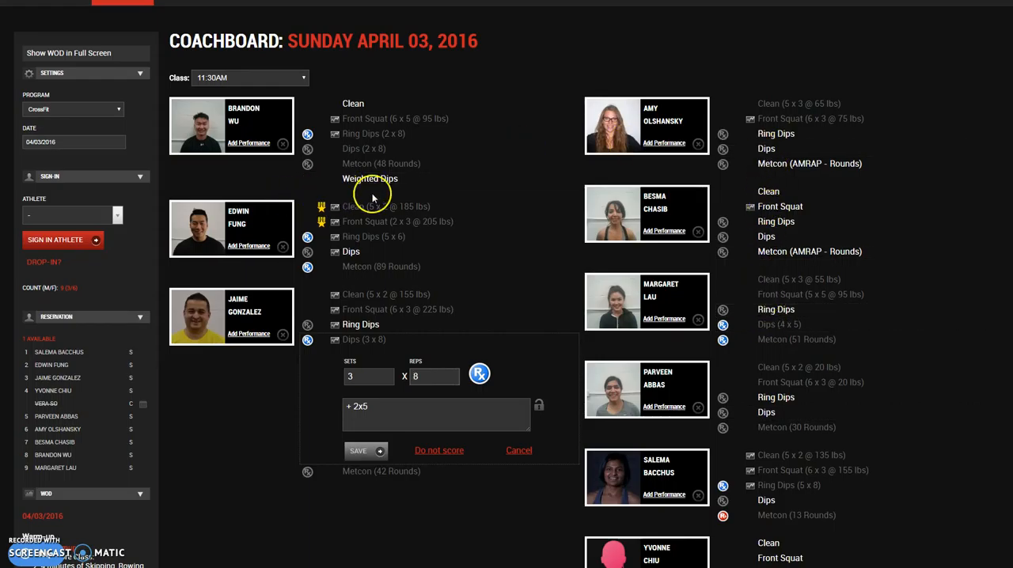
left_click(766, 150)
double_click(766, 185)
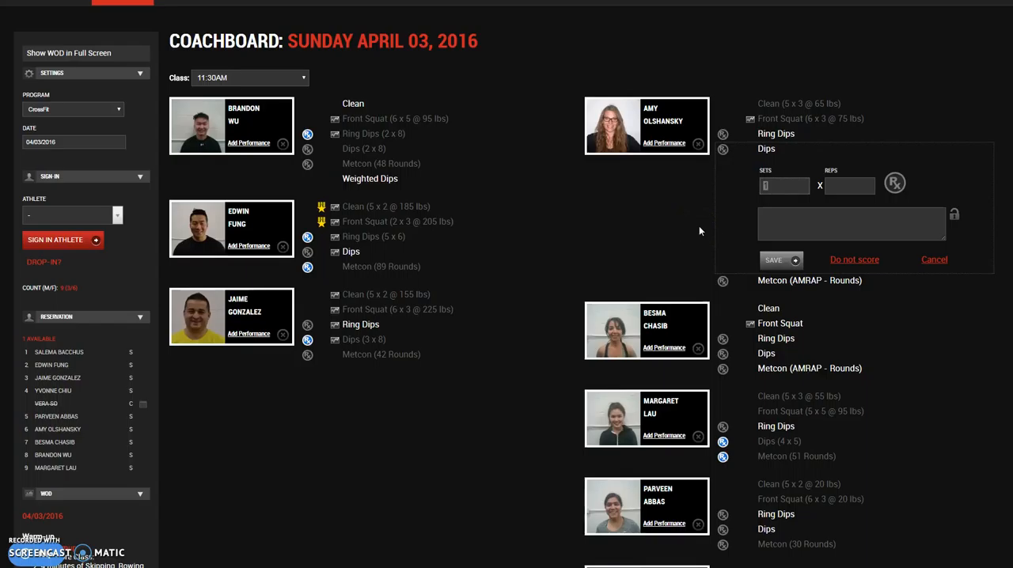
type("4")
key("Tab")
type("56")
key("BackSpace")
key("Tab")
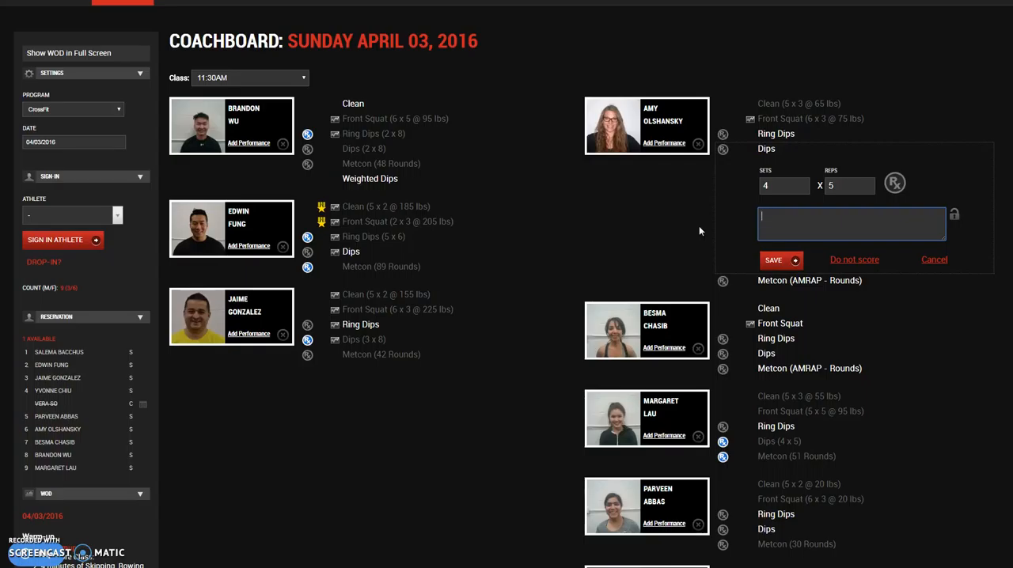
Step: Try the comment "Black band" on the Dips draft, clear it and discard the whole entry
type("Black band")
key("ctrl+a")
key("BackSpace")
left_click(930, 259)
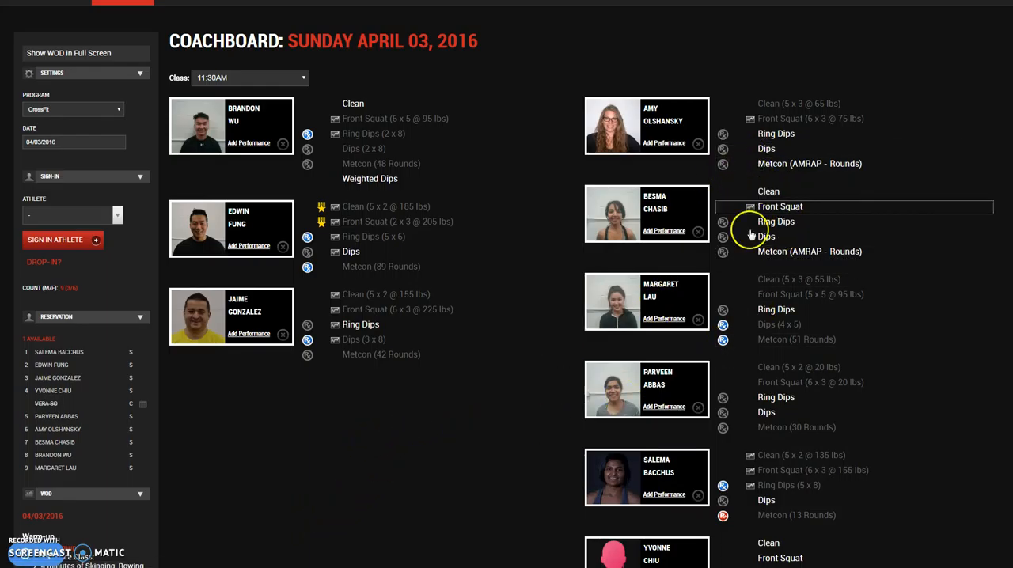
Step: Try removing the Rx mark from the third female athlete's Dips score (4 x 5) and discard the change
left_click(747, 330)
left_click(891, 362)
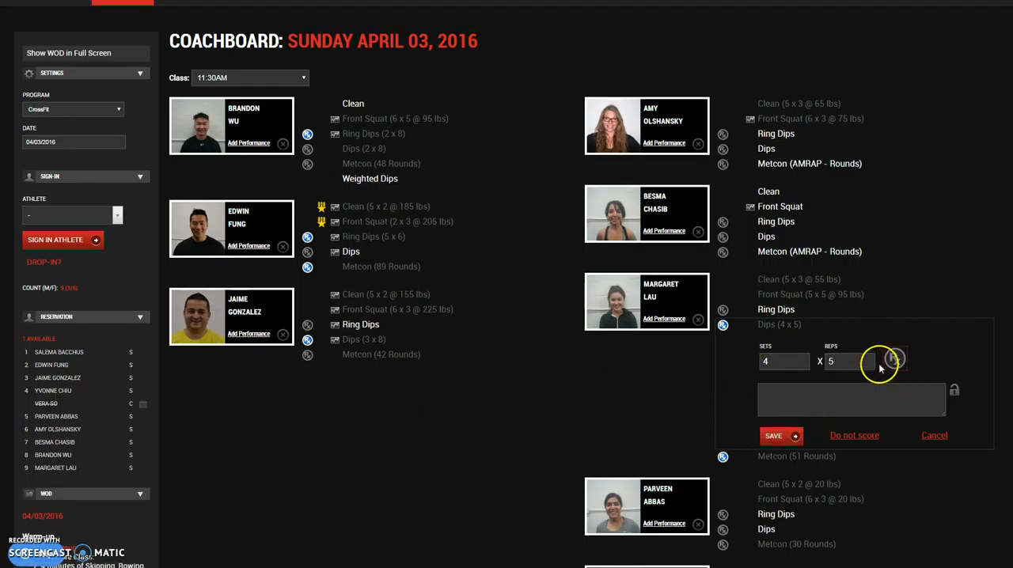
left_click(934, 435)
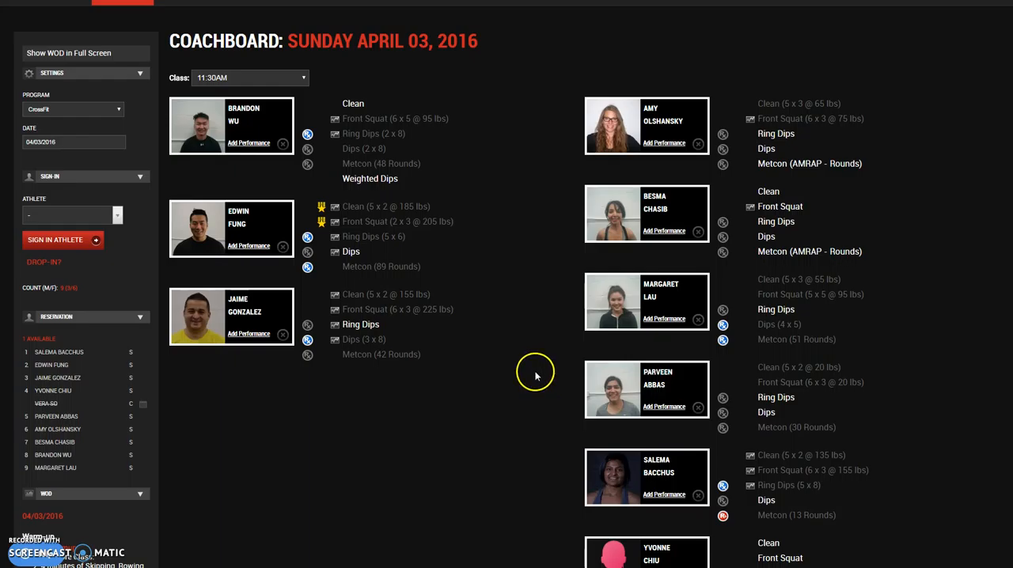